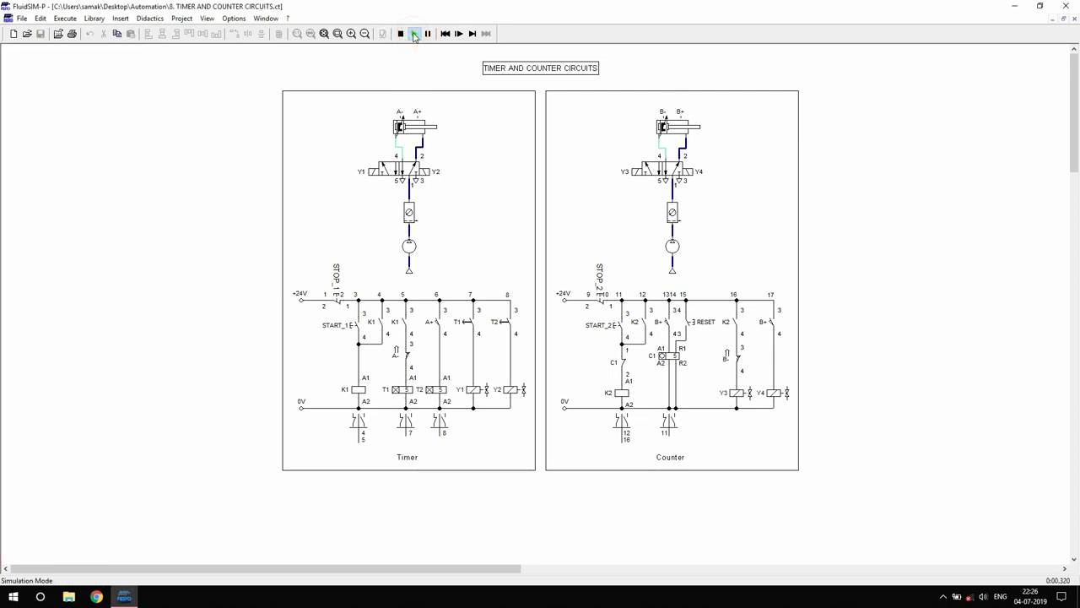
# - Press START_1 so cylinder A cycles under timer control
pyautogui.click(355, 329)
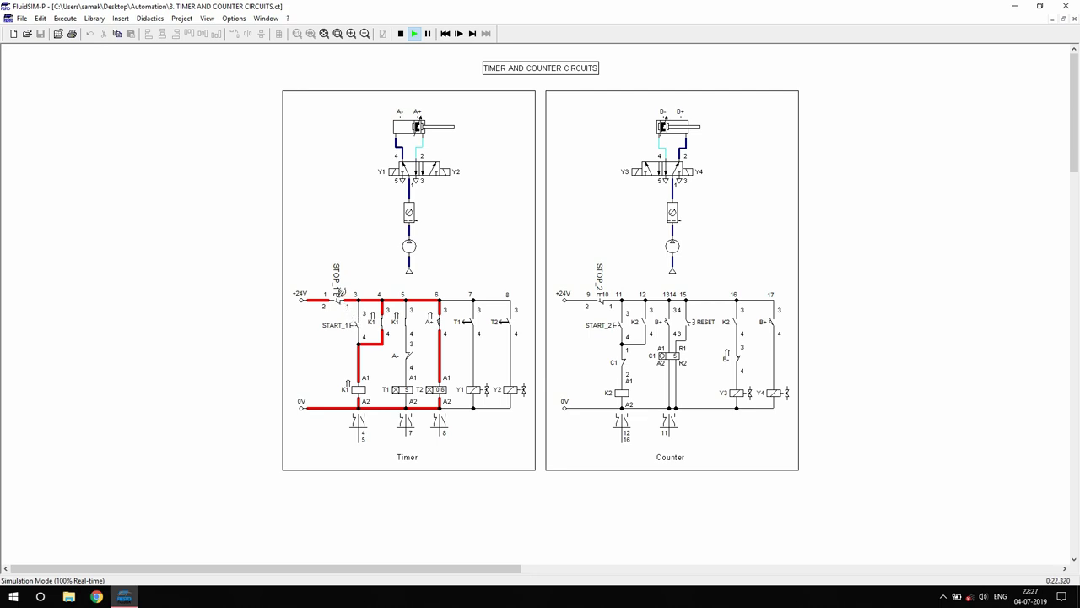
# - Stop the timer circuit with cylinder A retracted, then press START_2 for cylinder B
pyautogui.click(339, 292)
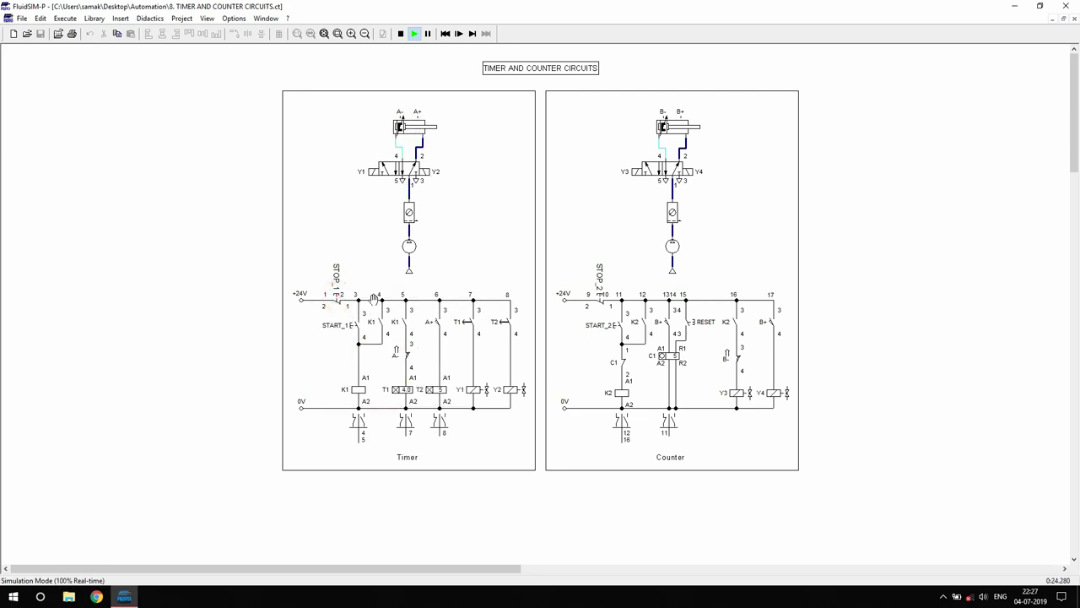
pyautogui.click(623, 321)
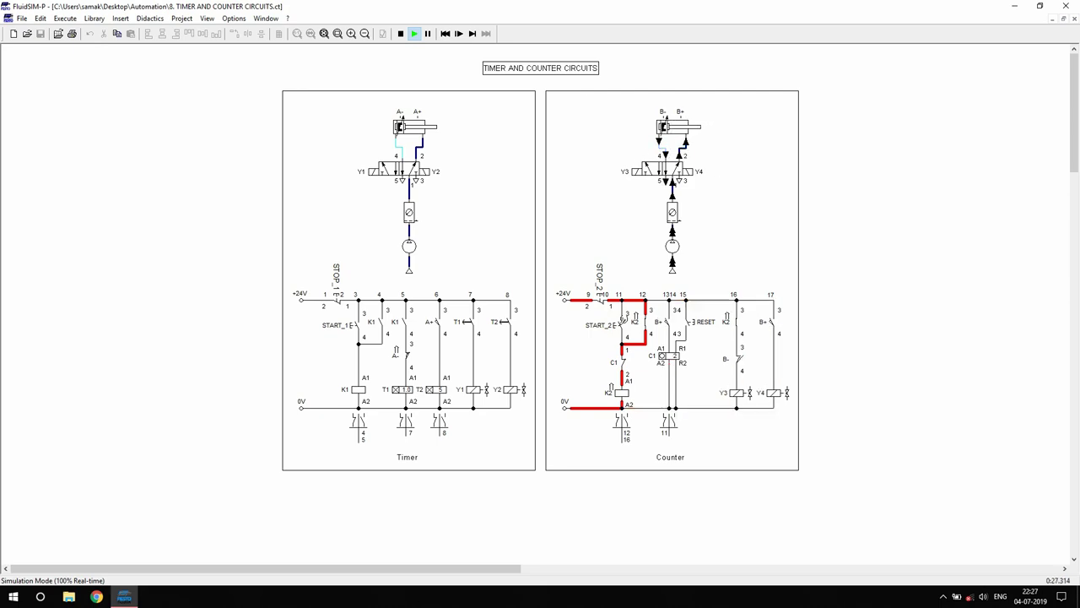